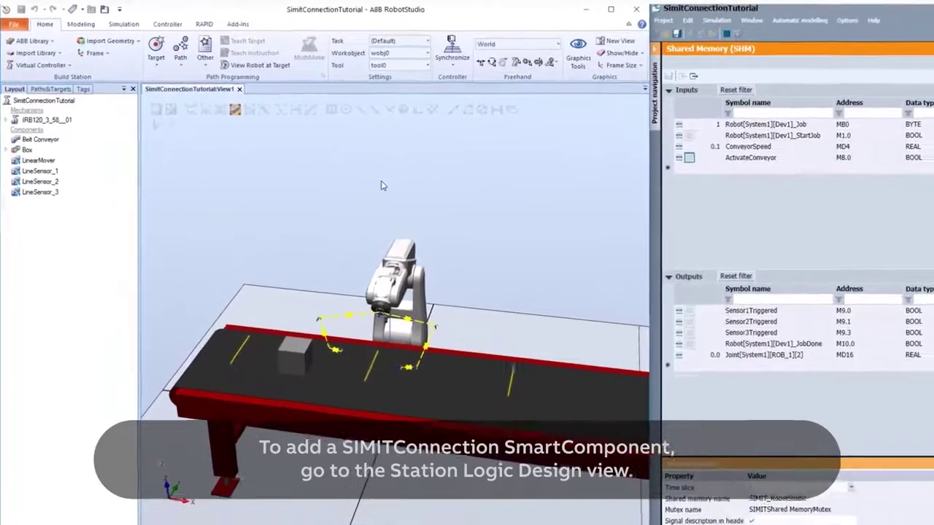
Switch RobotStudio to the Simulation ribbon tab
left_click(123, 24)
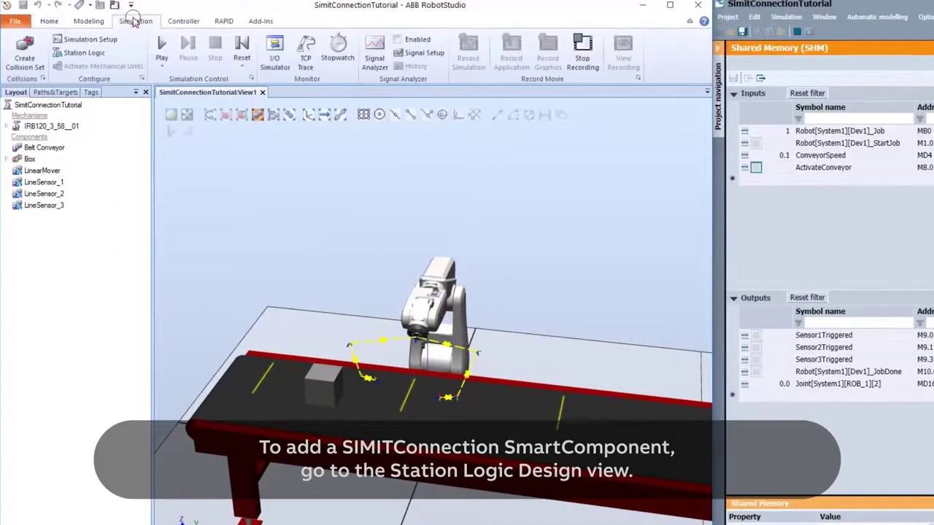
In the Station Logic Design view, add a PLC > SIMITConnection block and move it lower
left_click(102, 54)
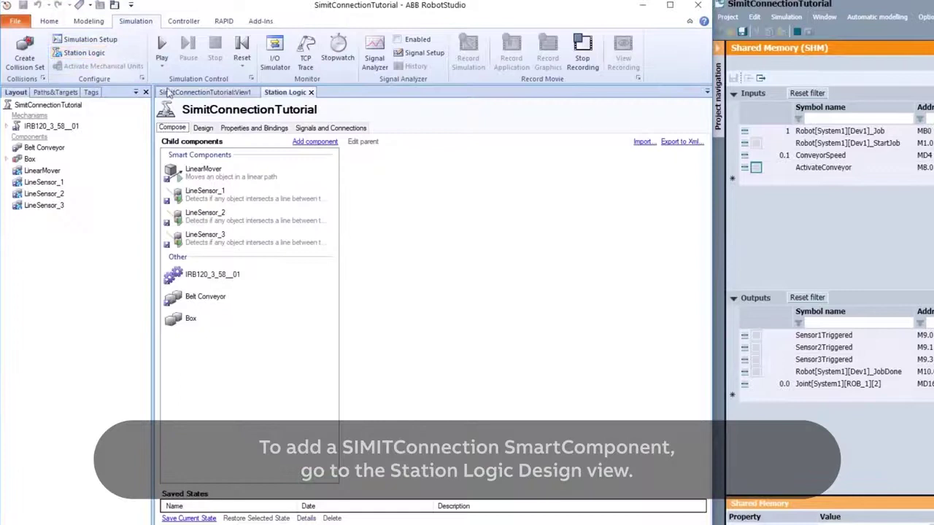
left_click(204, 128)
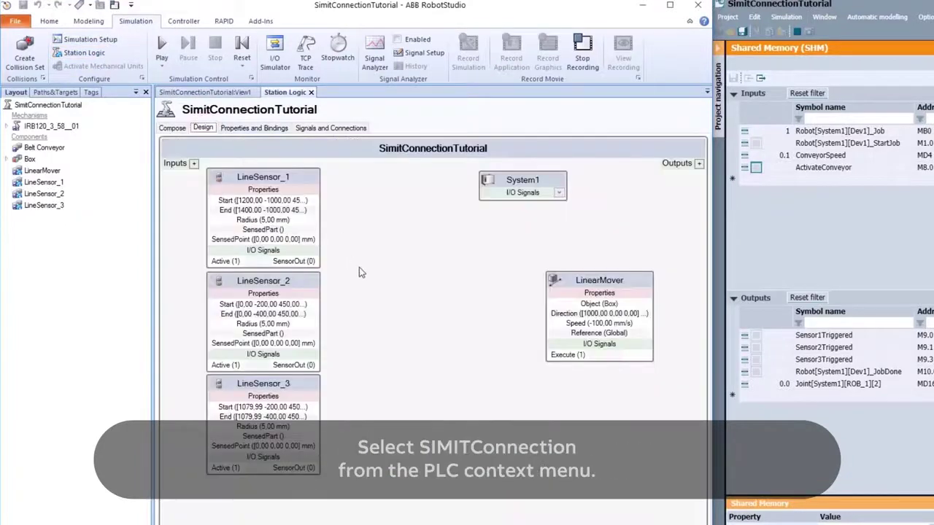
right_click(379, 268)
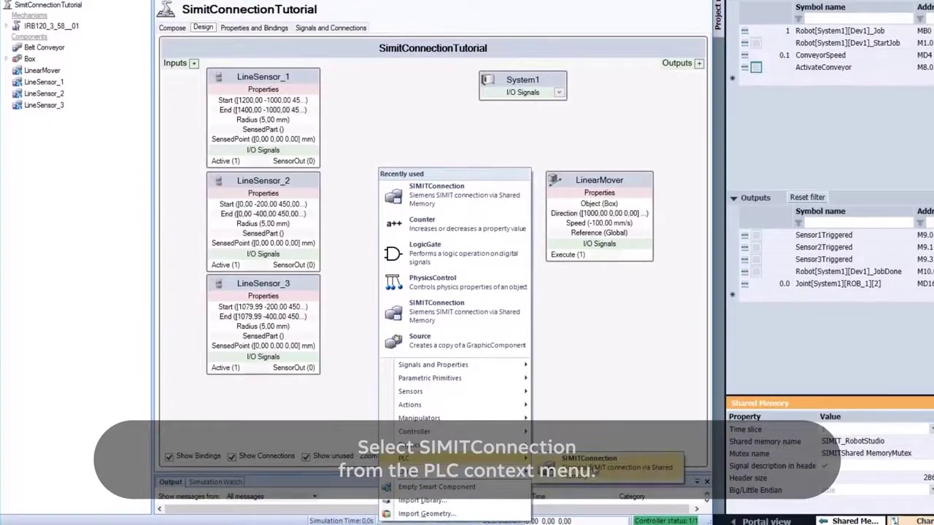
mouse_move(429, 487)
left_click(592, 492)
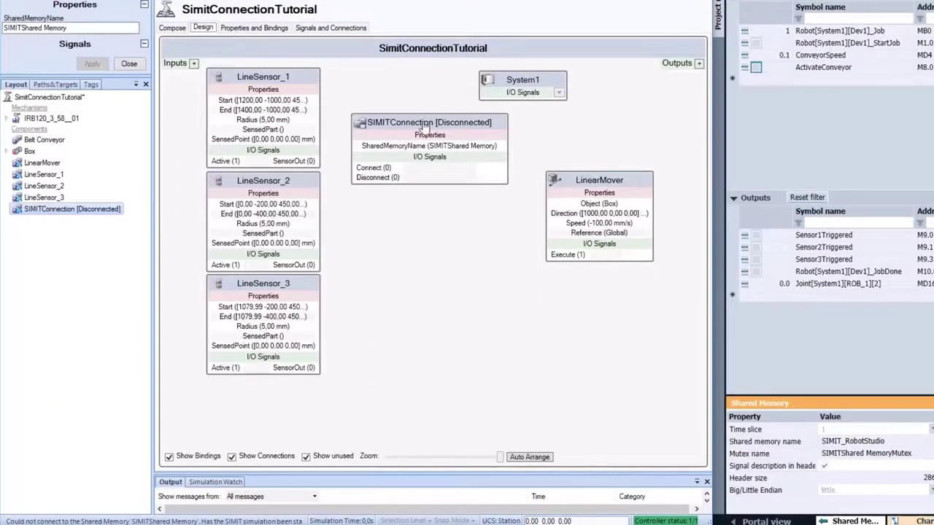
left_click_drag(423, 133, 425, 199)
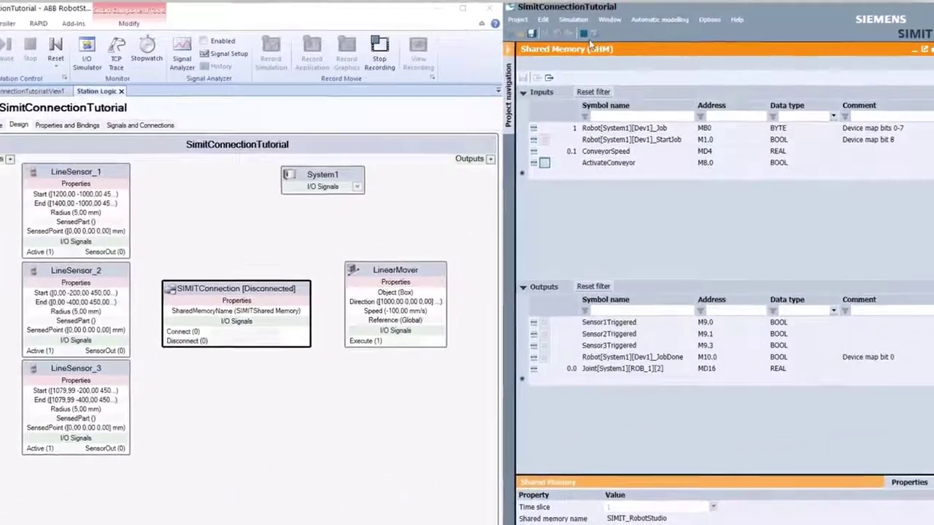
left_click(509, 64)
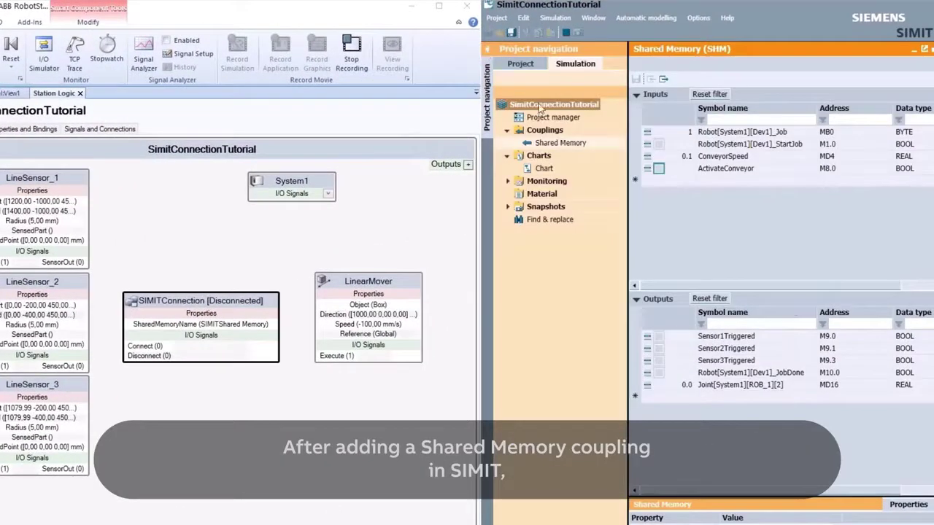
left_click(551, 143)
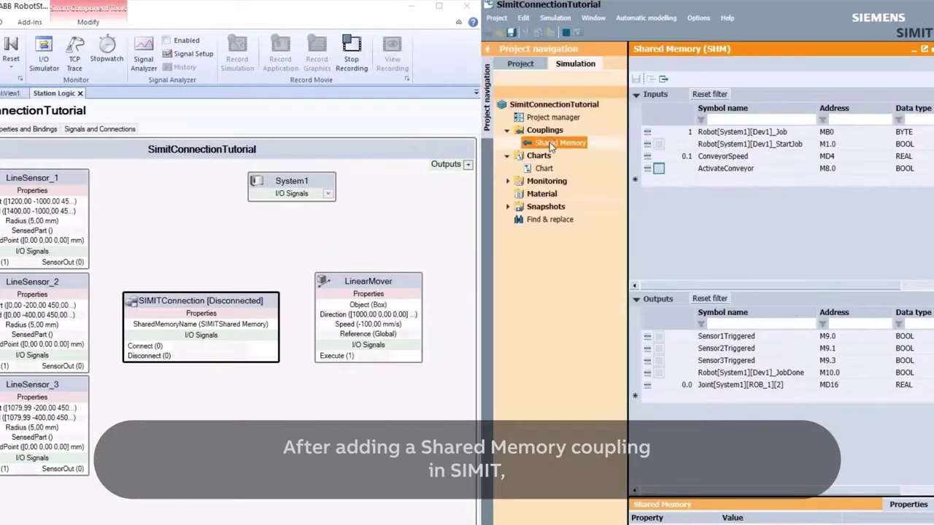
left_click(488, 49)
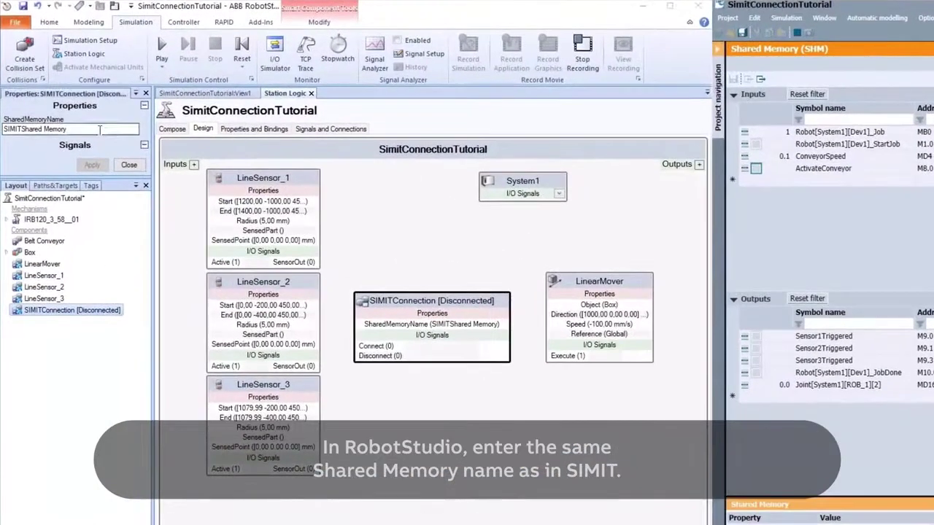
Replace the SIMITConnection's SharedMemoryName with SIMIT_RobotStudio
left_click(91, 121)
key("ctrl+a")
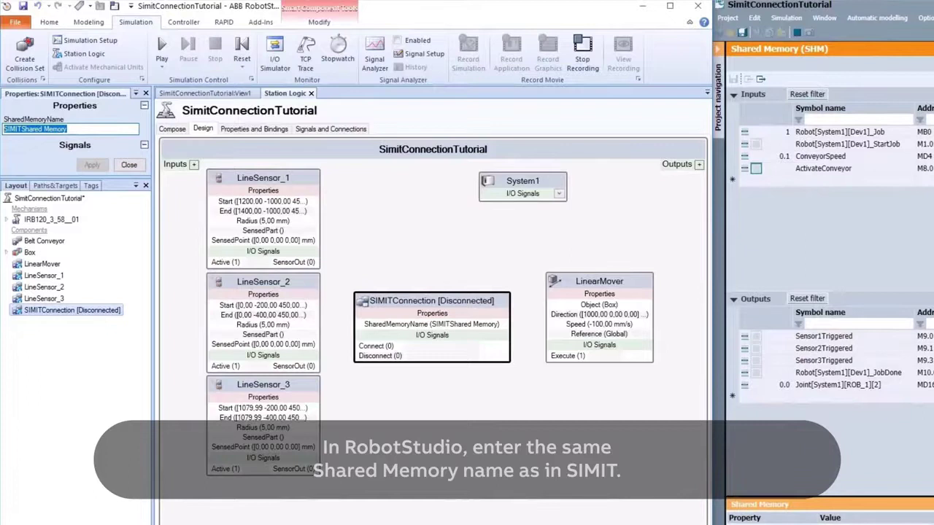
type("SIMIT")
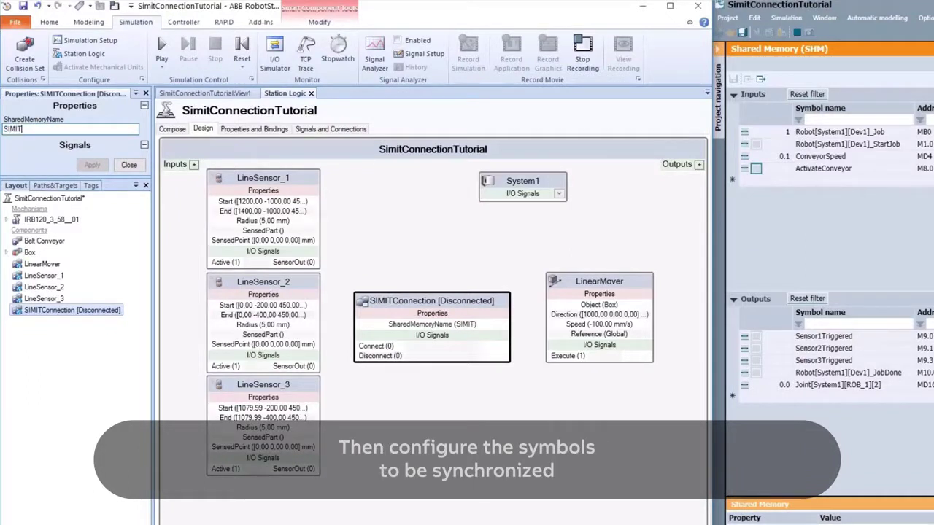
type("_RobotSt")
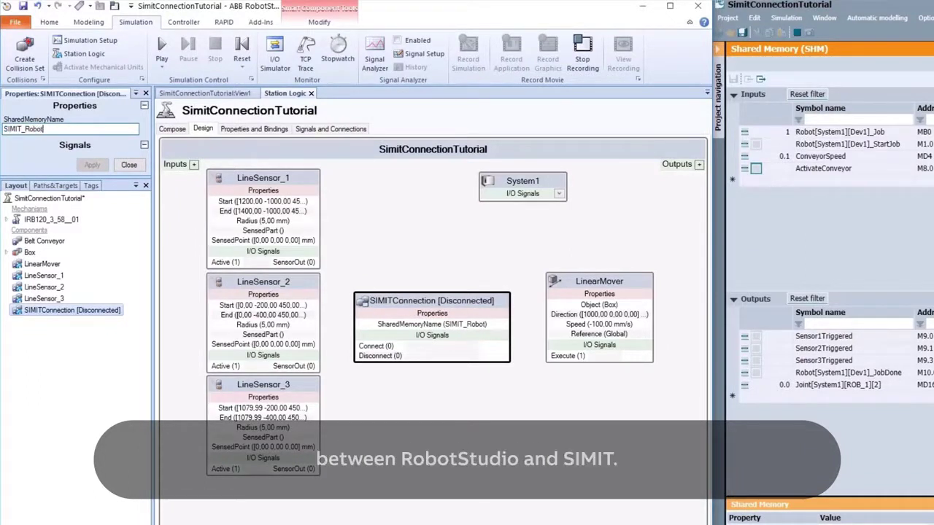
type("udio")
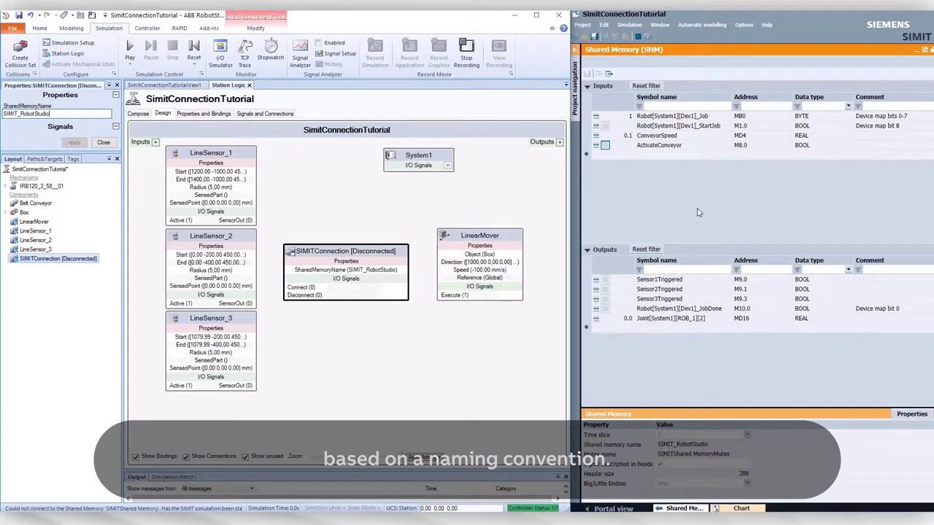
Review SIMIT's JobDone, Joint, Sensor1-3Triggered, ActivateConveyor and ConveyorSpeed symbols, then show View1
left_click(642, 310)
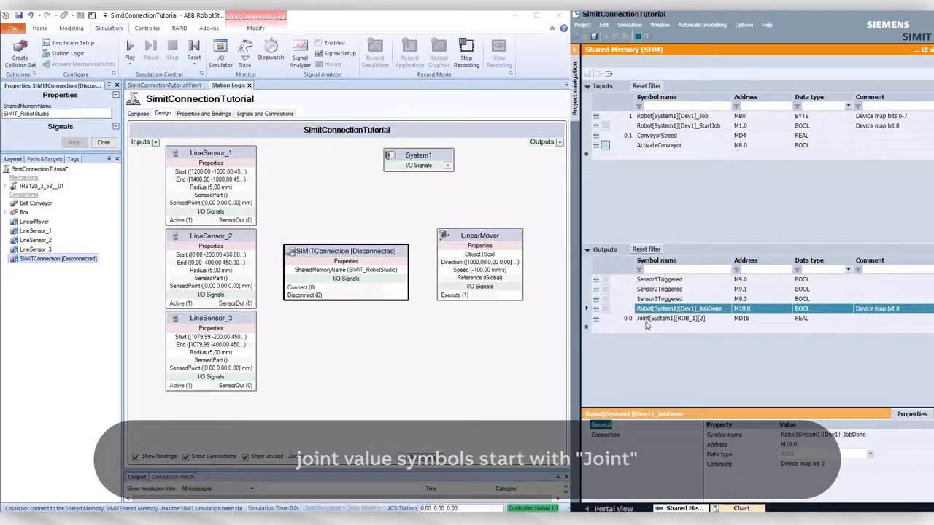
left_click(646, 320)
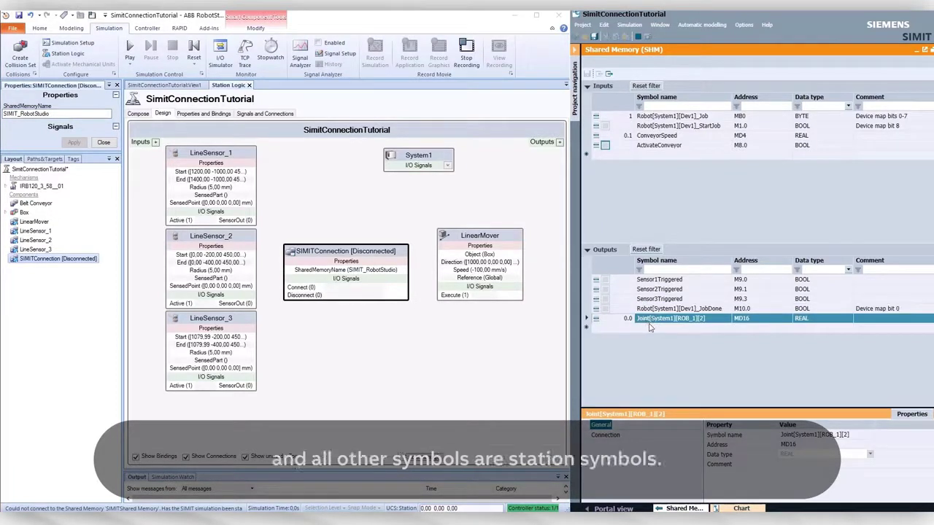
left_click(657, 300)
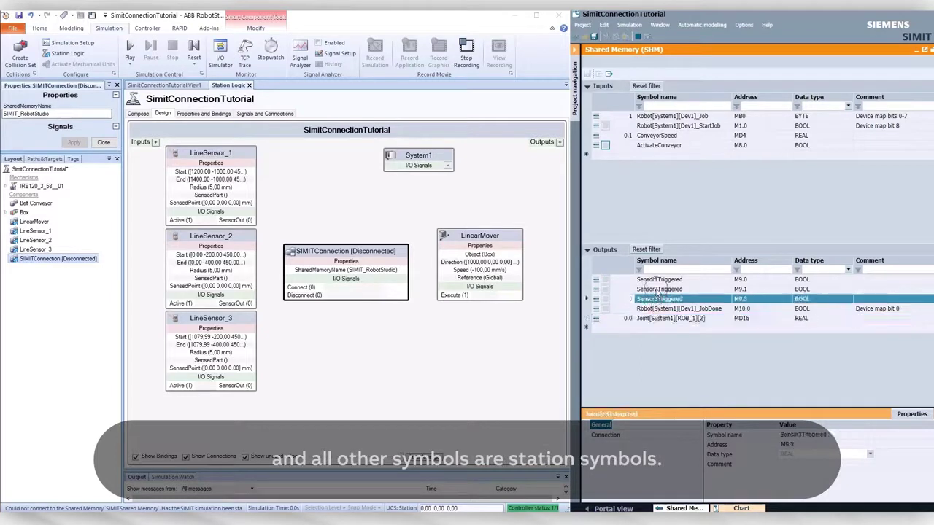
left_click(656, 289)
left_click(657, 280)
left_click(660, 145)
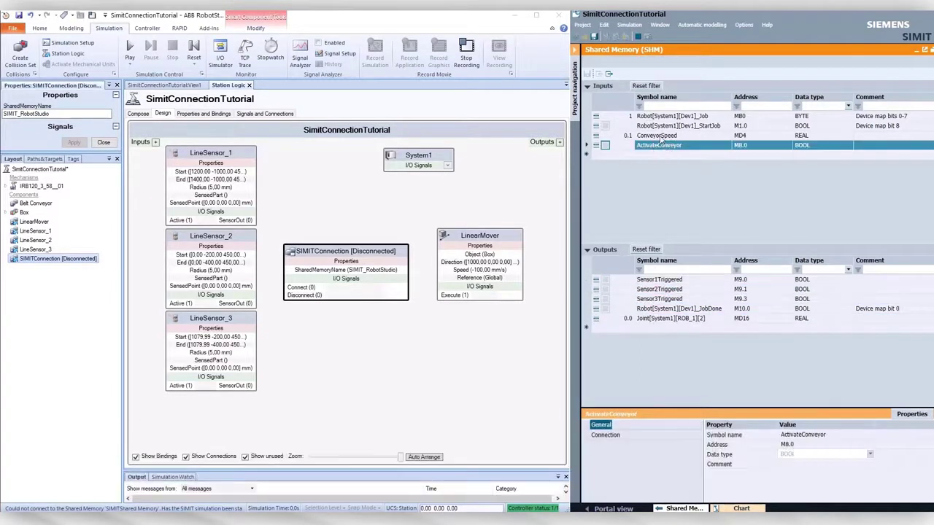
left_click(656, 136)
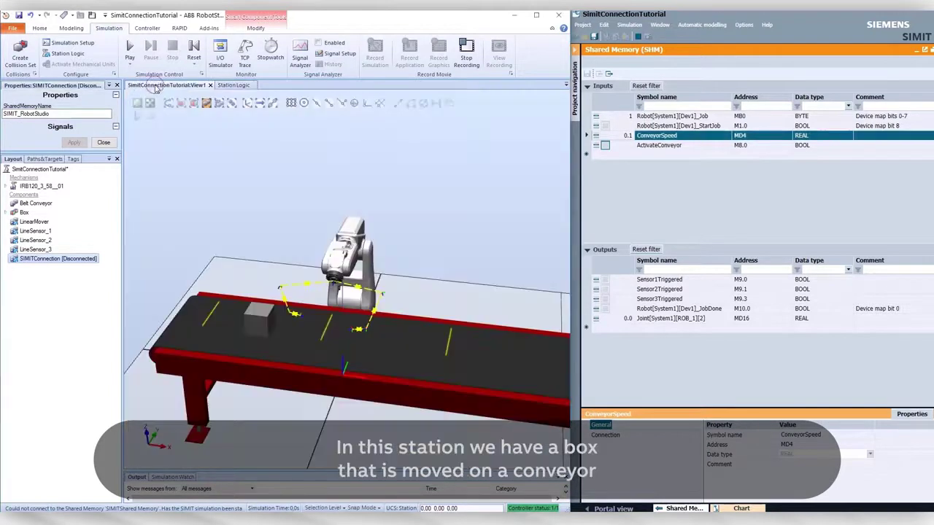
left_click(155, 86)
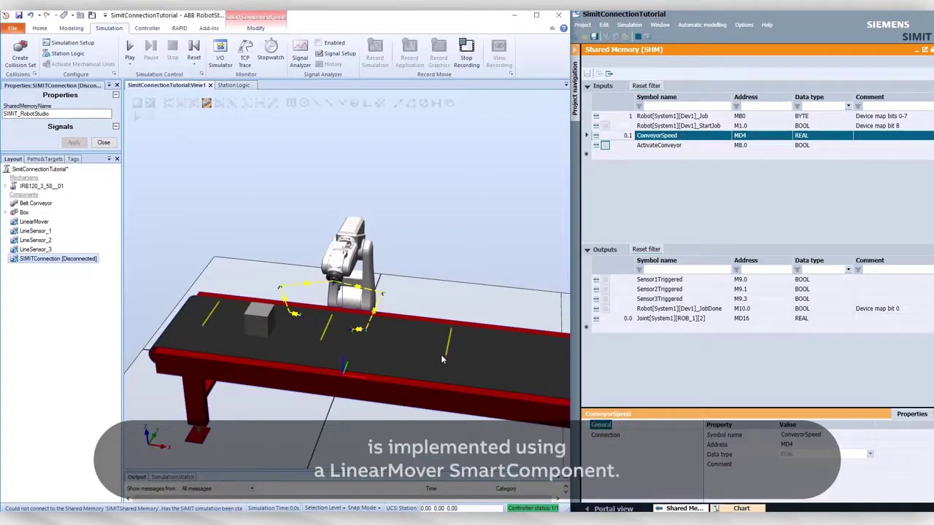
Return to the station logic diagram and inspect SIMIT's ActivateConveyor input (M8.0, BOOL)
left_click(234, 85)
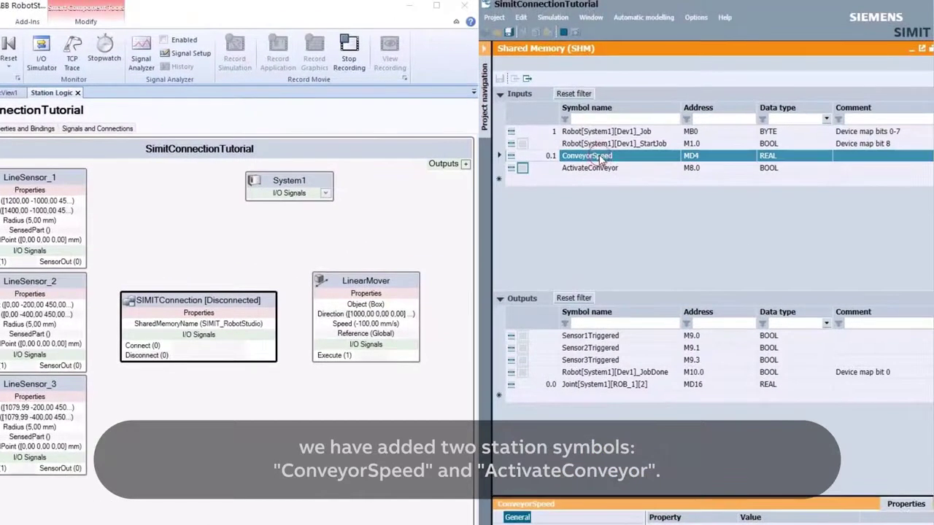
left_click(591, 171)
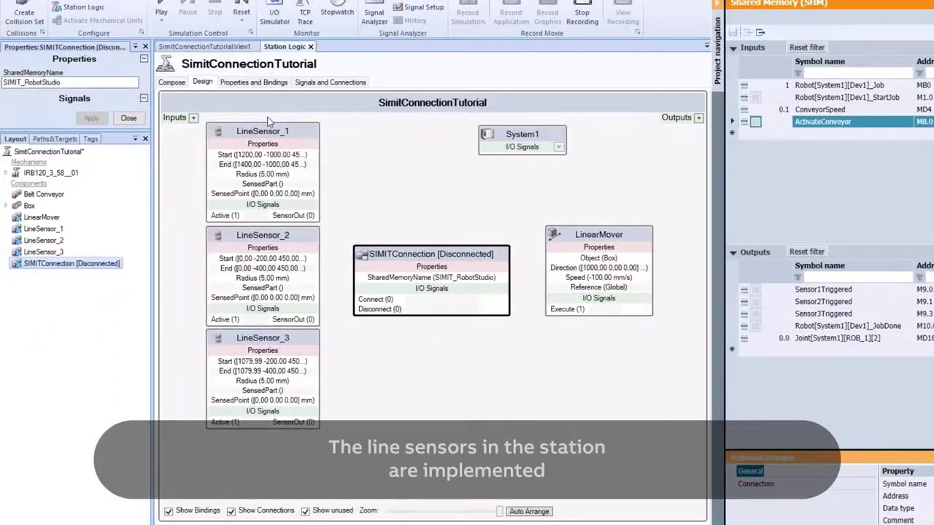
left_click(265, 135)
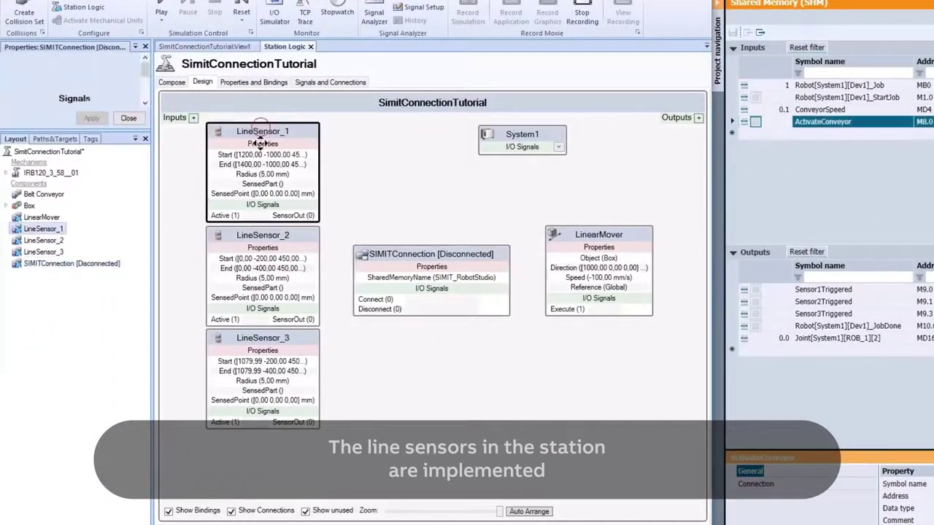
left_click(270, 246)
left_click(274, 342)
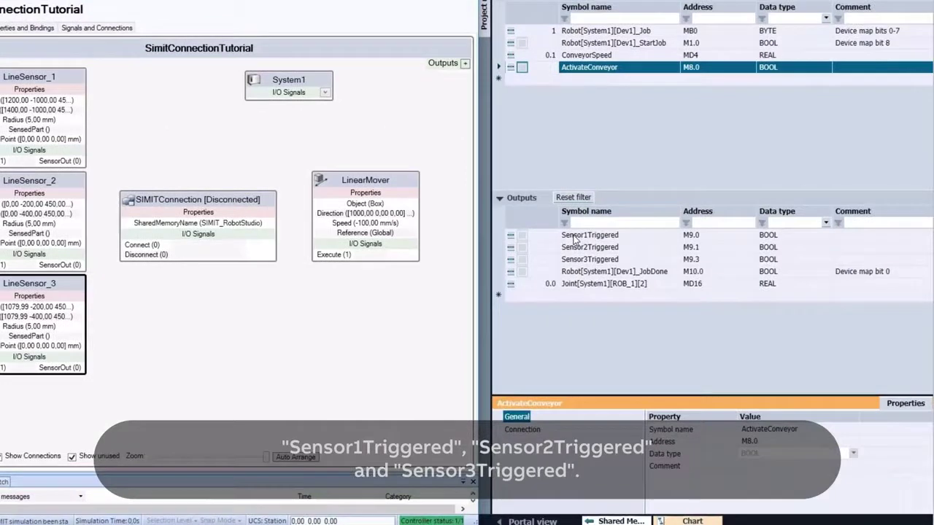
left_click(574, 237)
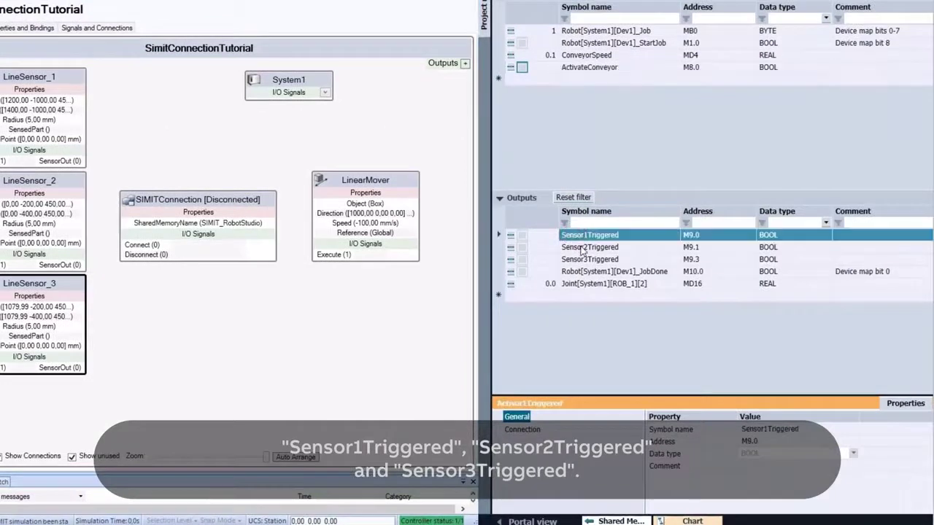
left_click(582, 248)
left_click(583, 259)
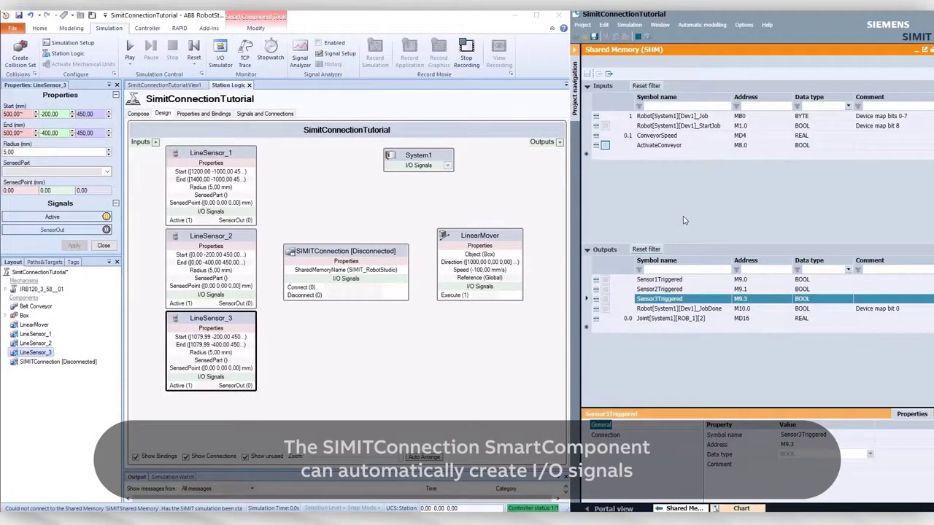
left_click(353, 252)
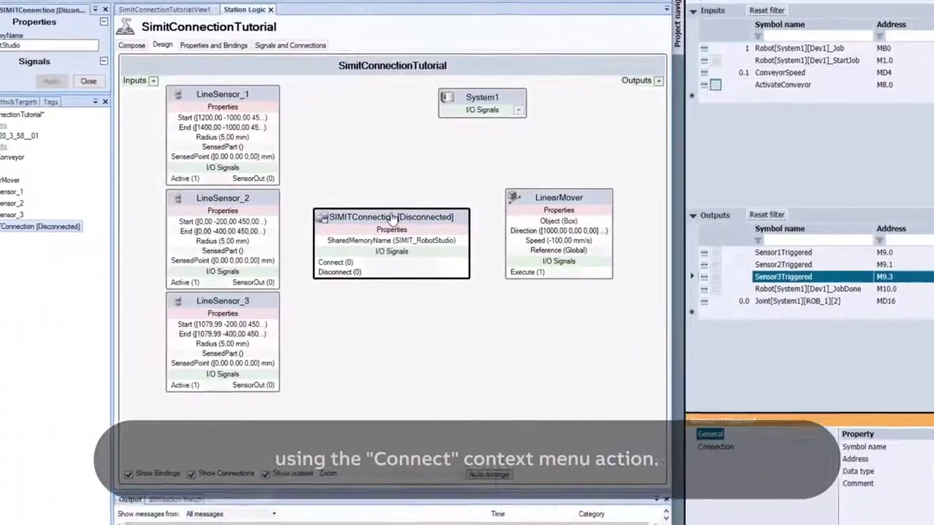
Connect SIMITConnection to SIMIT shared memory and rearrange the LinearMover and SIMITConnection blocks
right_click(220, 288)
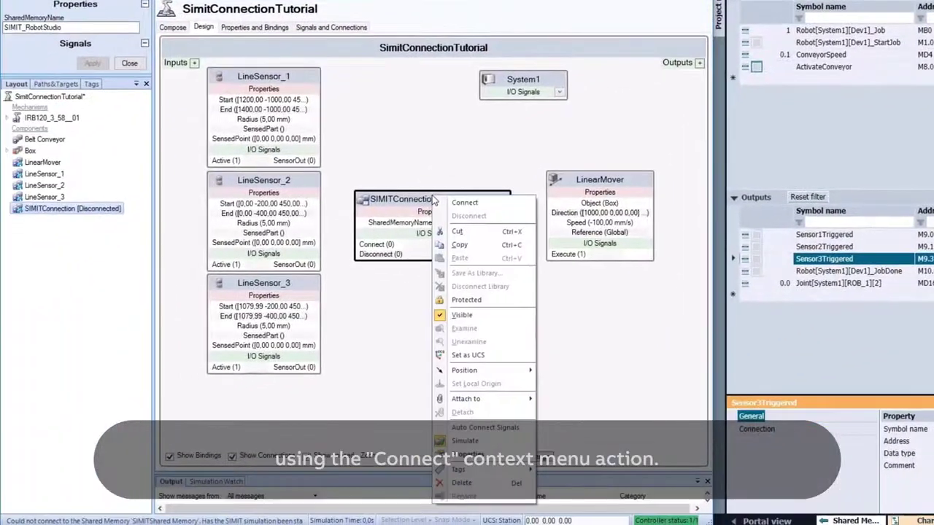
left_click(475, 207)
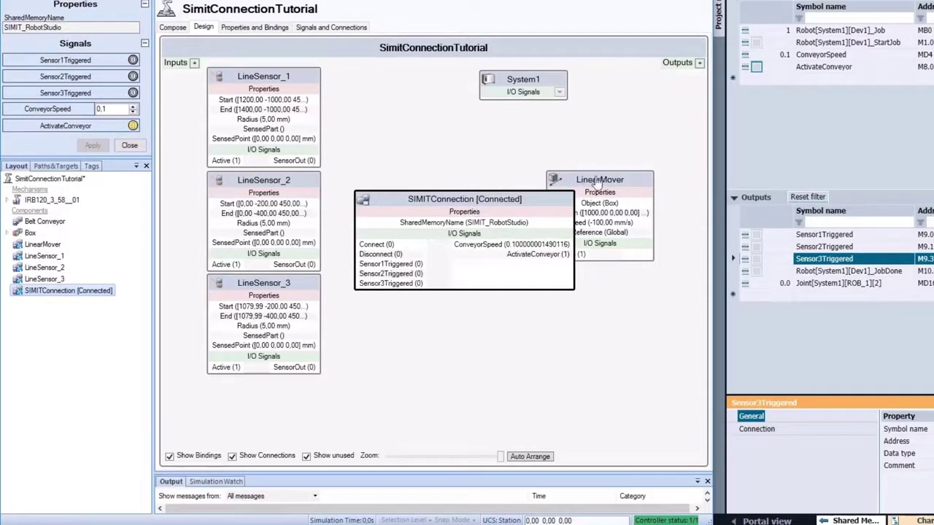
left_click_drag(596, 178, 594, 125)
left_click_drag(469, 199, 465, 246)
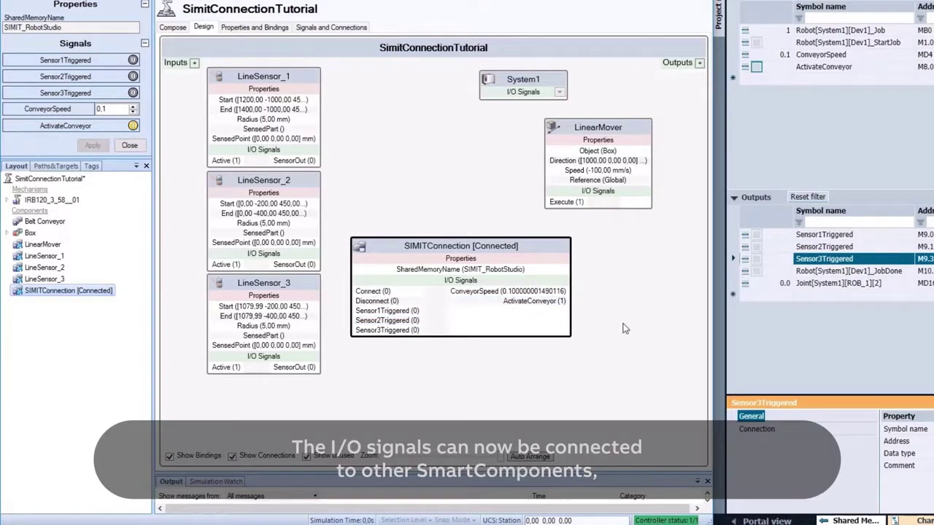
Wire ActivateConveyor to LinearMover and LineSensor_1-3 outputs to Sensor1-3Triggered inputs
left_click_drag(555, 301, 576, 207)
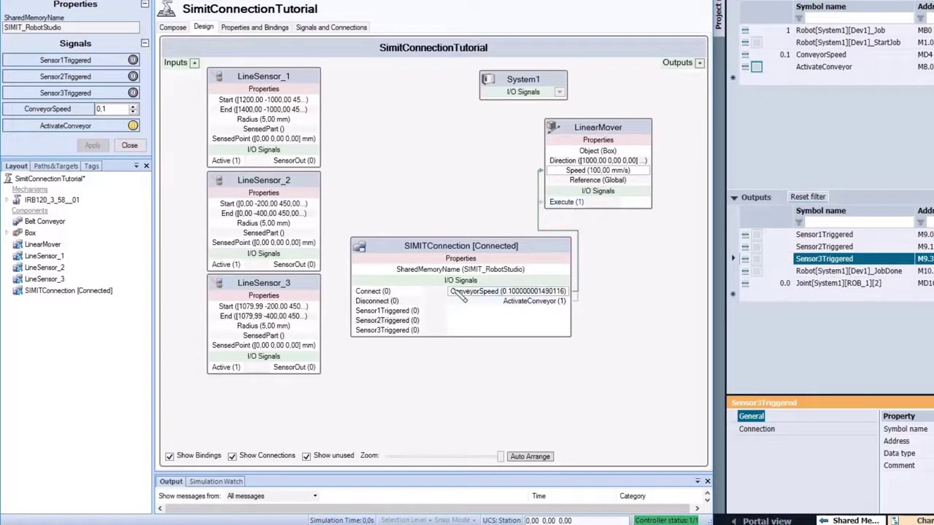
left_click_drag(319, 161, 357, 310)
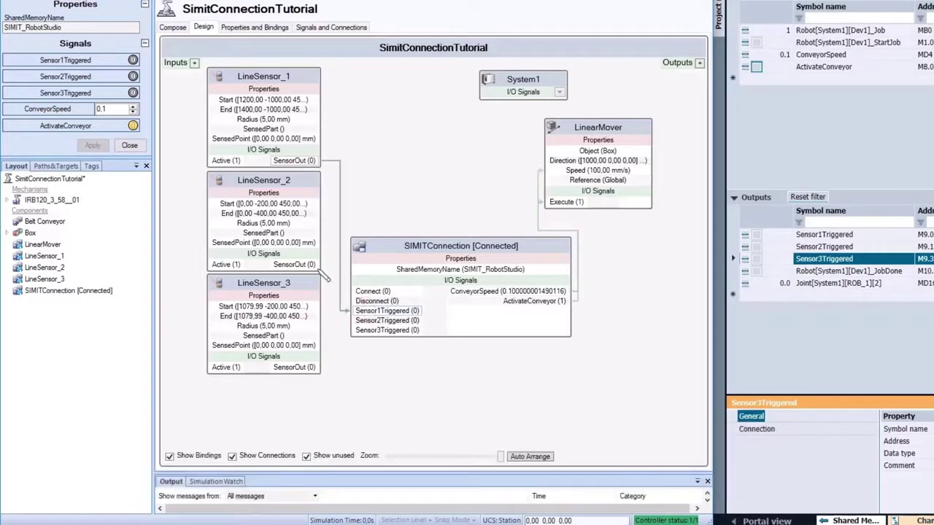
left_click_drag(320, 265, 359, 321)
left_click_drag(309, 367, 365, 331)
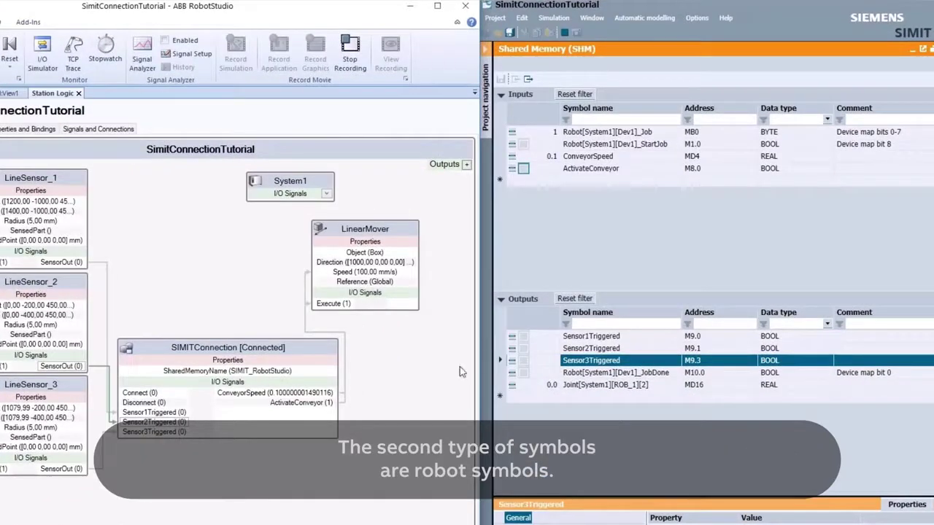
left_click(583, 133)
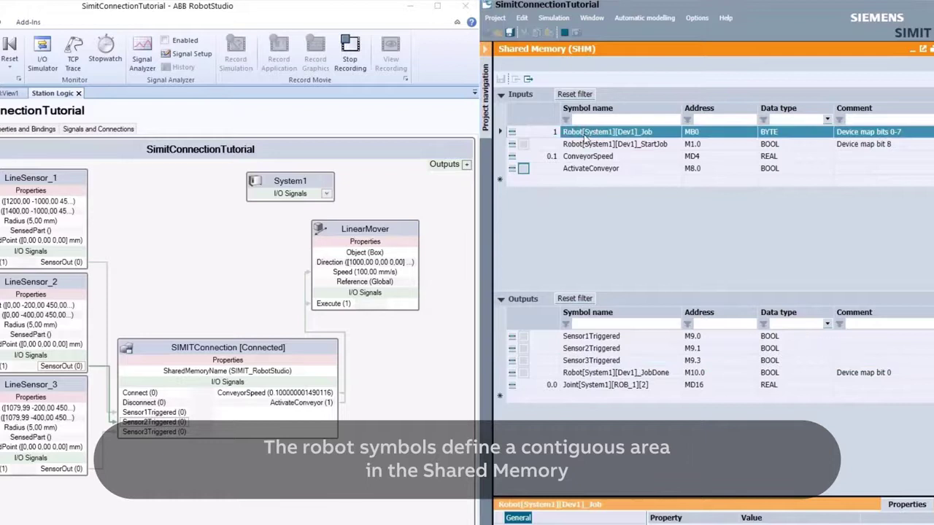
left_click(576, 144)
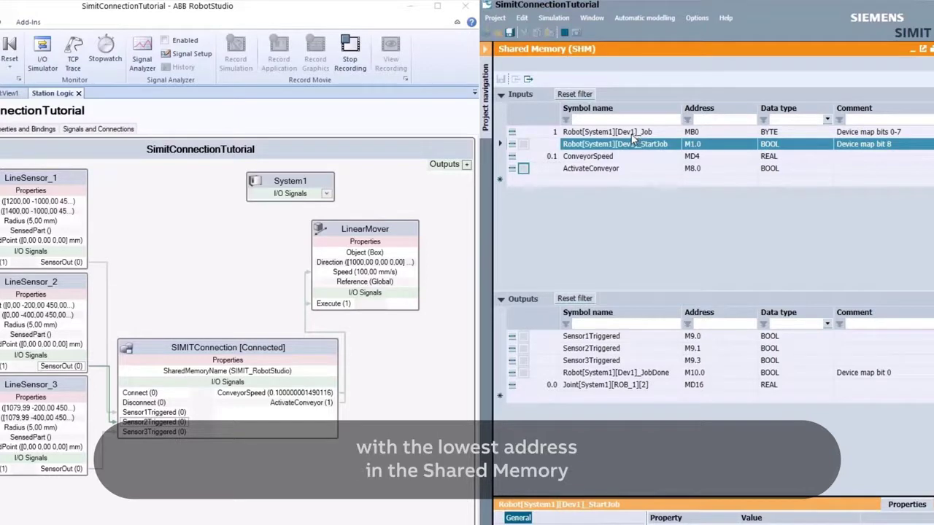
left_click(591, 132)
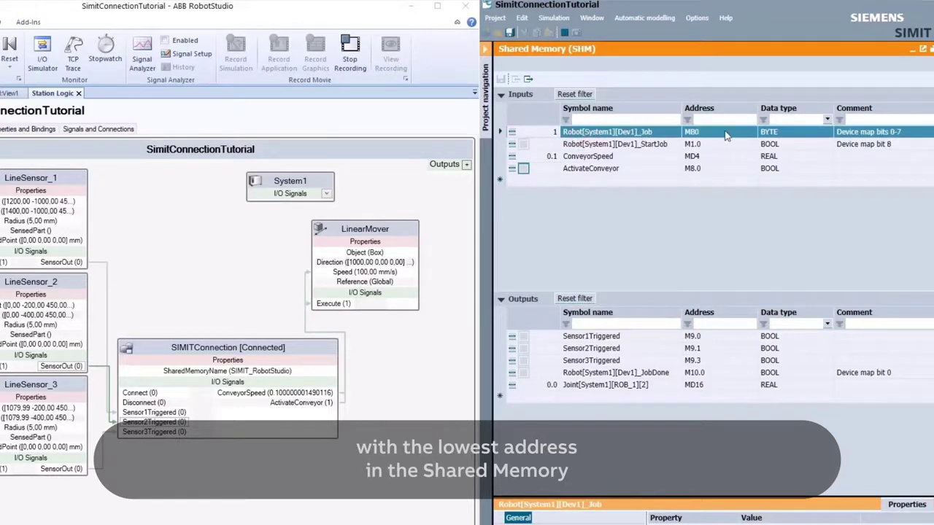
left_click(689, 145)
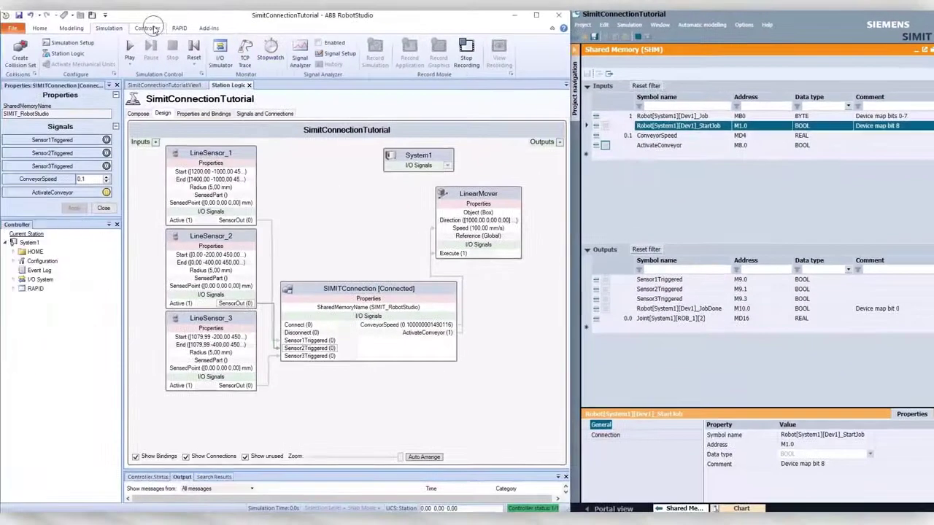
Open Dev1's PROFINET signal list and match Job, JobDone and StartJob to SIMIT's robot symbols
left_click(146, 28)
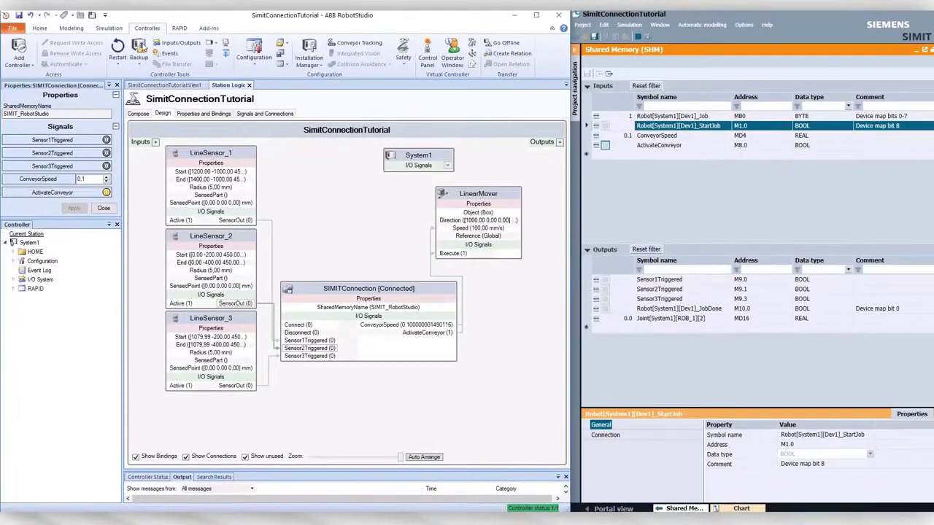
left_click(13, 279)
left_click(21, 297)
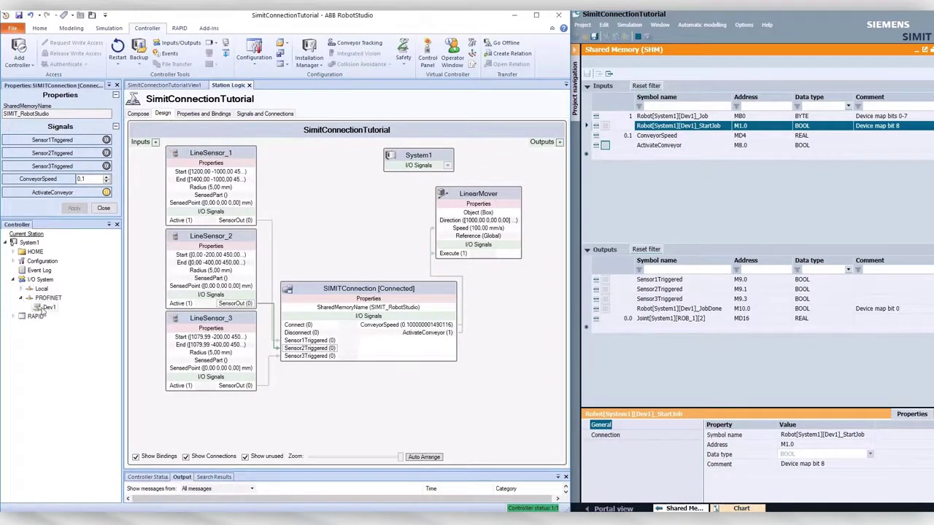
double_click(45, 307)
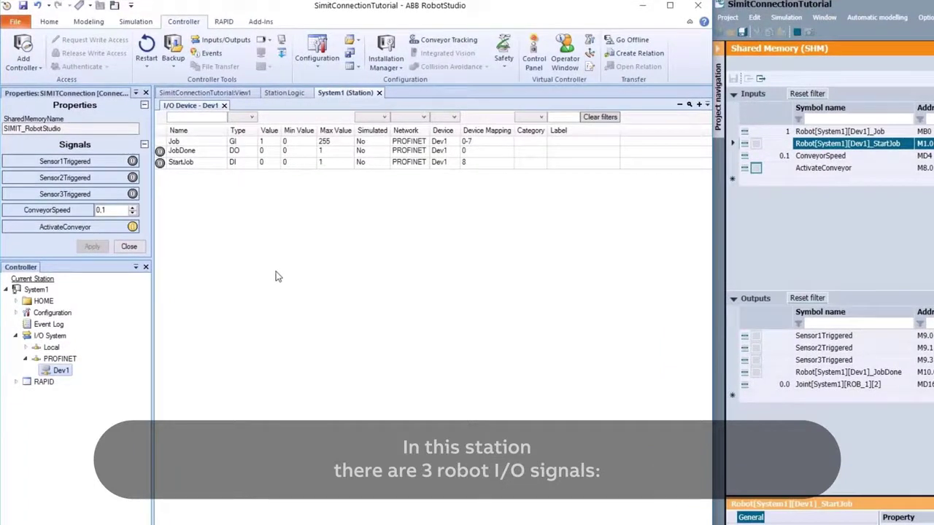
left_click(191, 163)
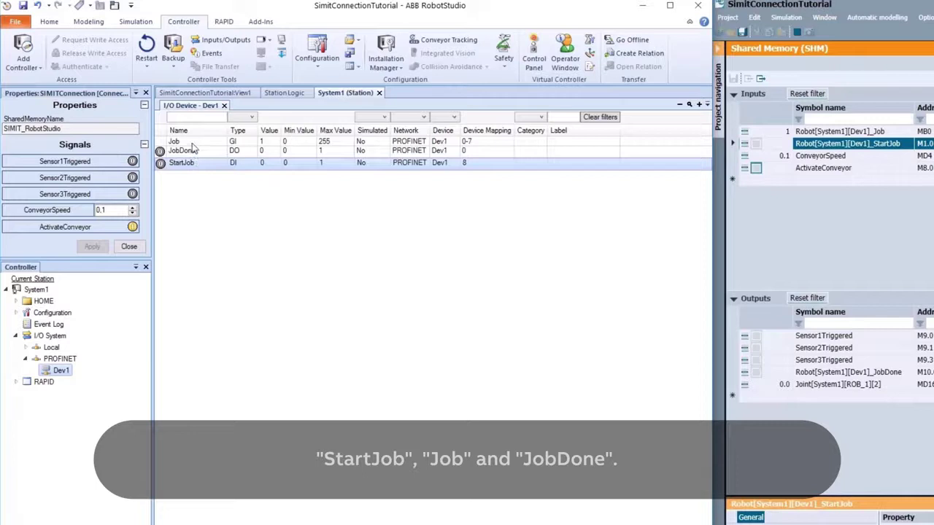
left_click(189, 141)
left_click(191, 152)
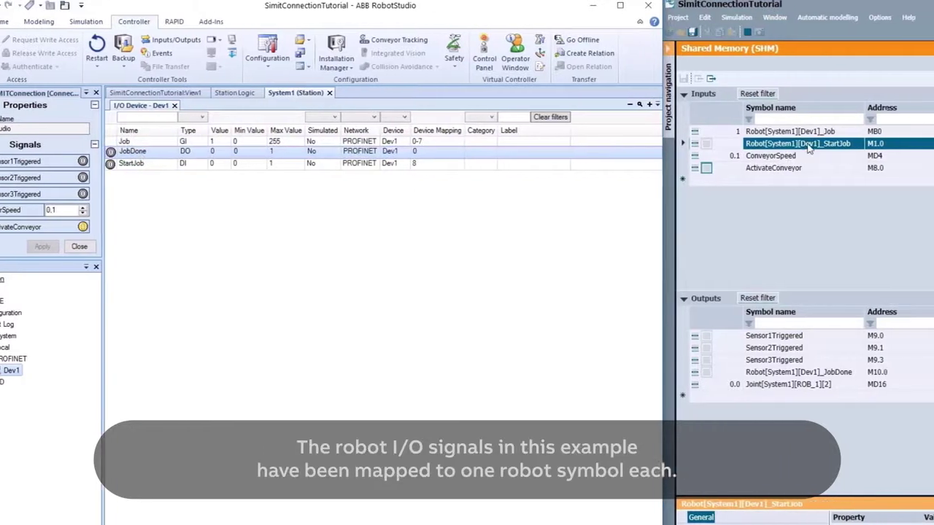
left_click(829, 132)
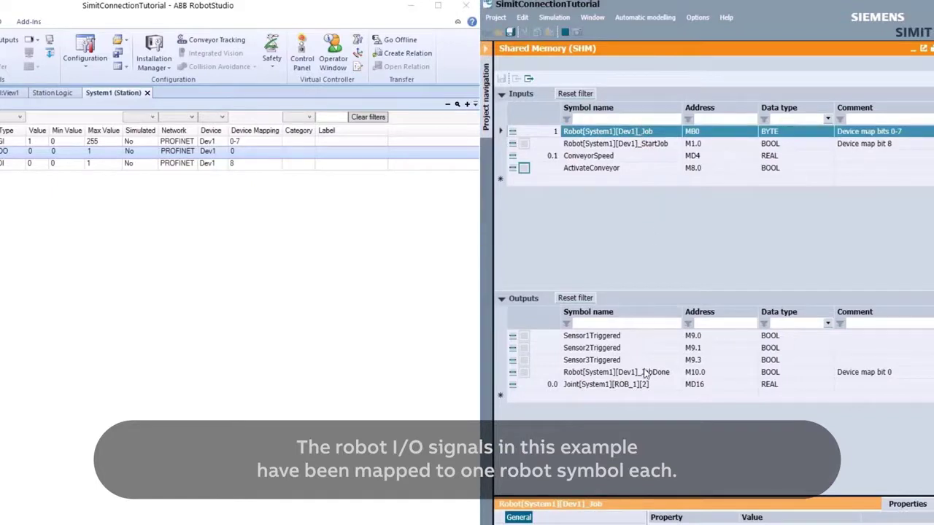
left_click(644, 373)
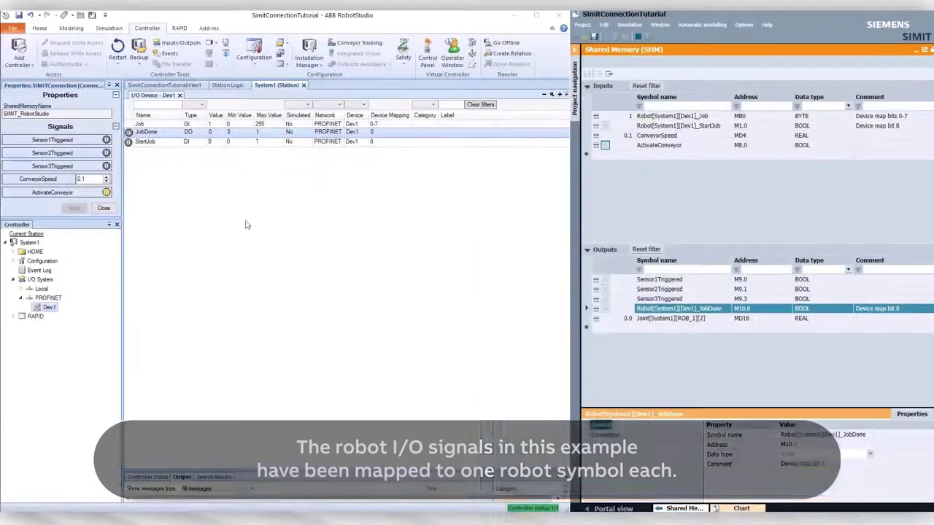
Open the main procedure of T_ROB1's Module1 in the RAPID editor
left_click(12, 316)
left_click(20, 326)
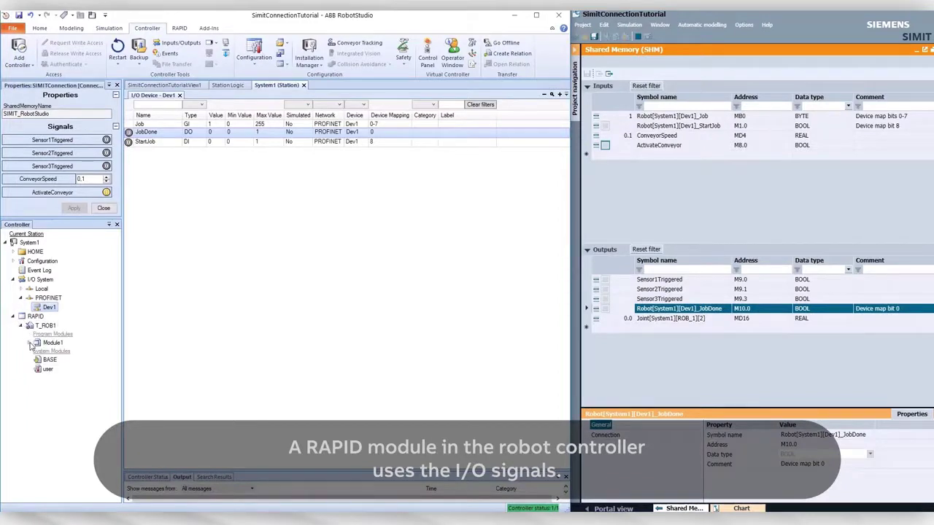
left_click(29, 343)
double_click(56, 380)
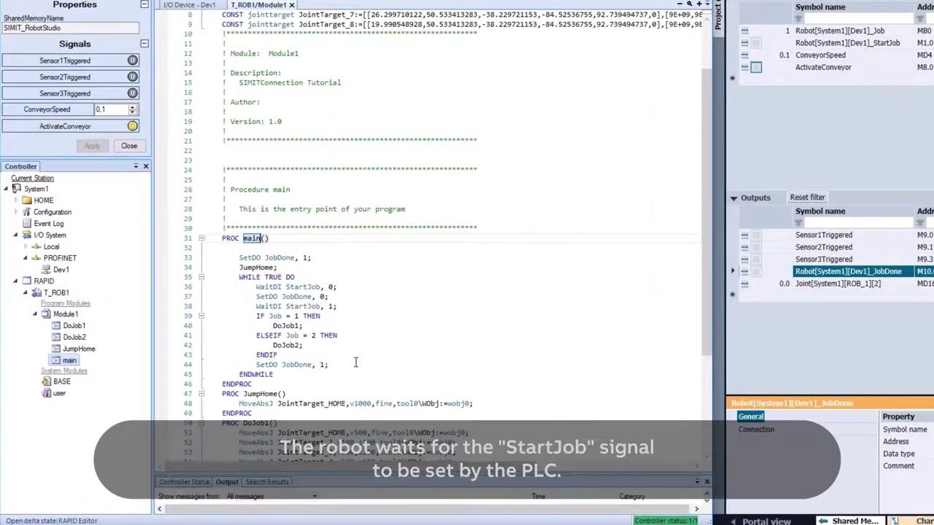
left_click(315, 307)
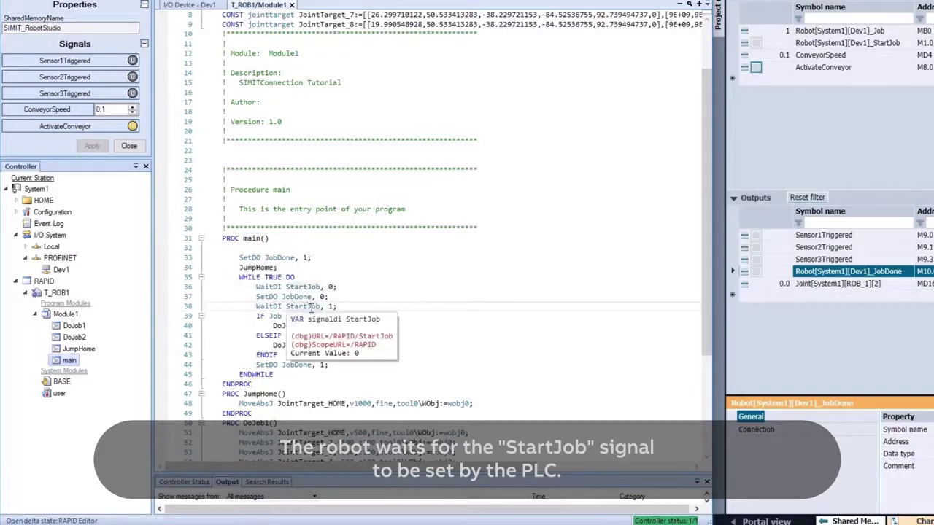
double_click(312, 307)
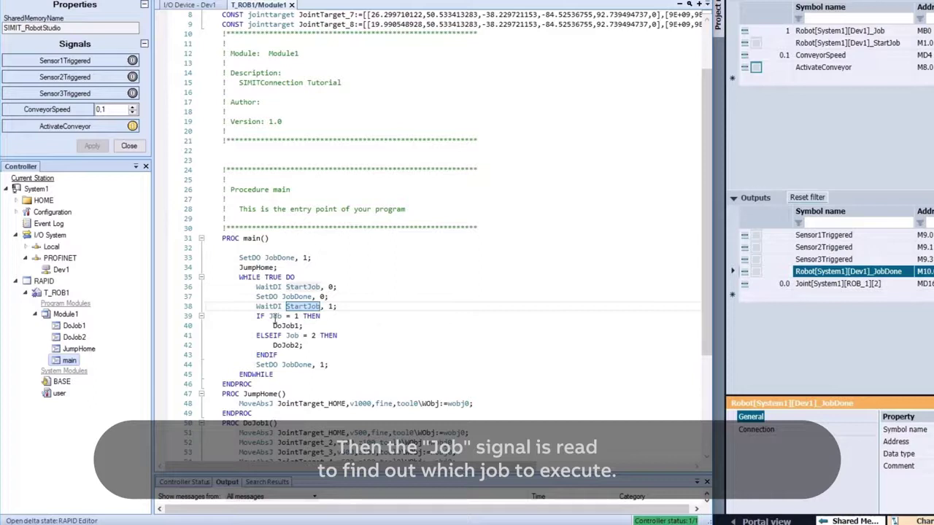
double_click(275, 317)
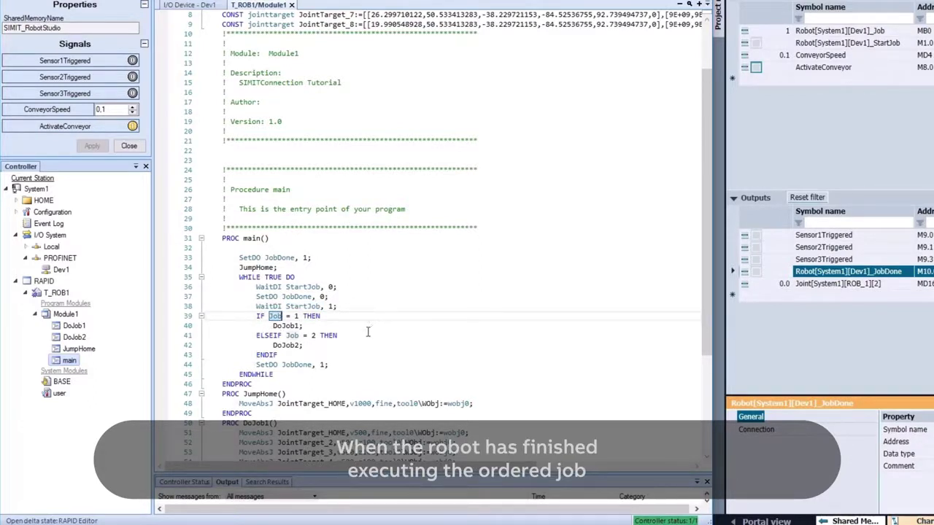
double_click(297, 365)
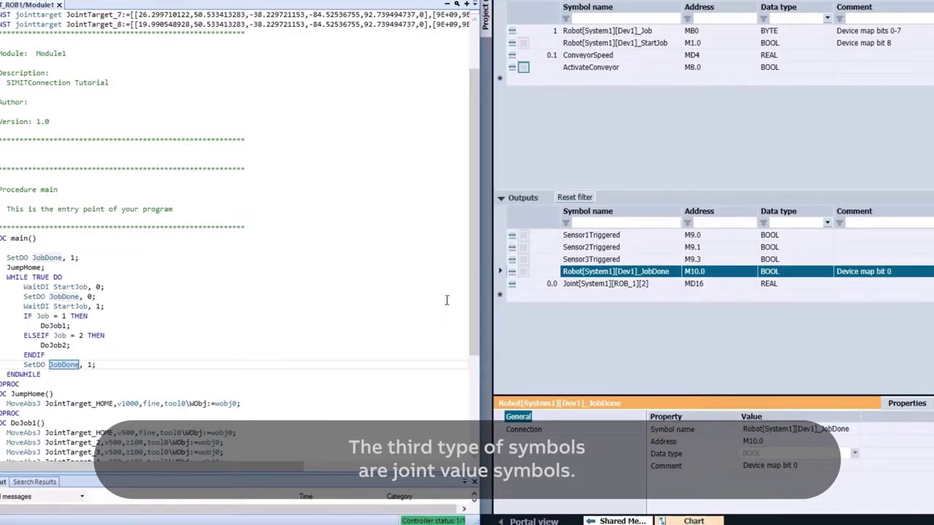
left_click(570, 284)
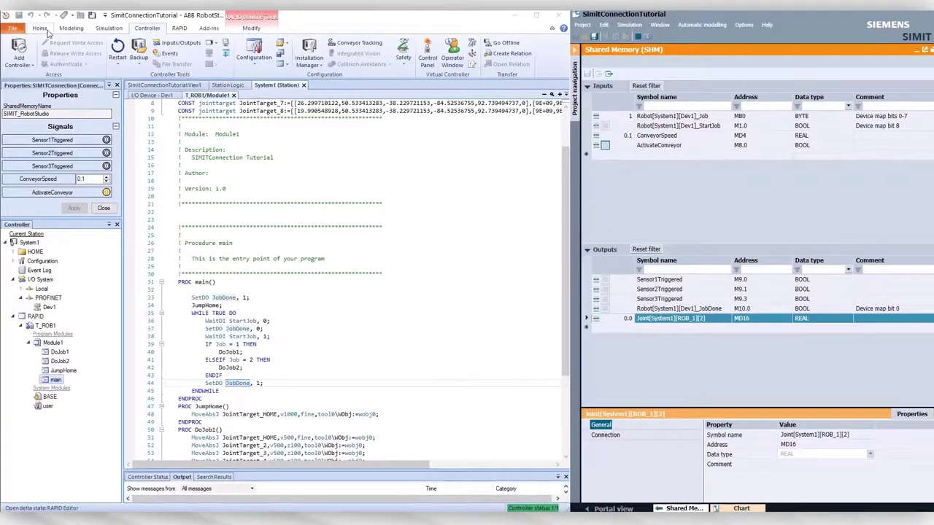
Jog a robot joint in View1 into a new upright pose, updating SIMIT's joint value
left_click(45, 29)
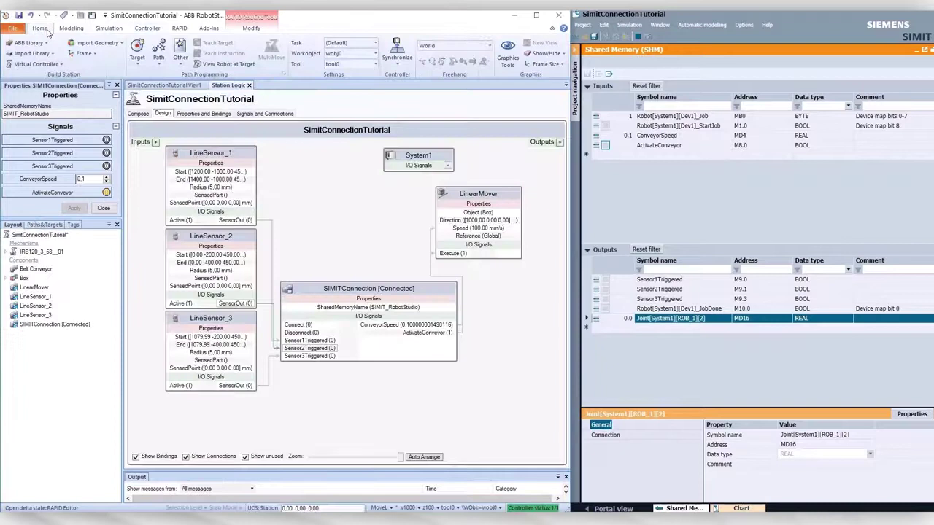
left_click(159, 86)
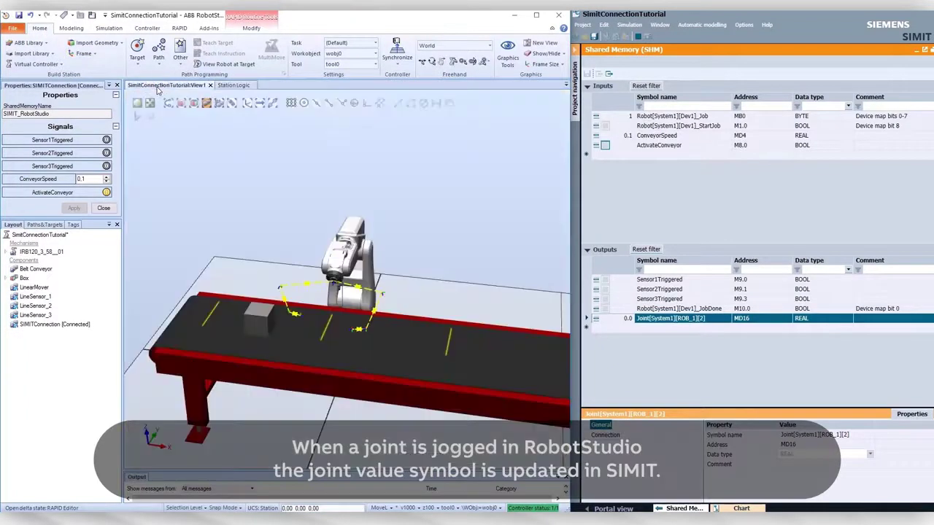
left_click(453, 62)
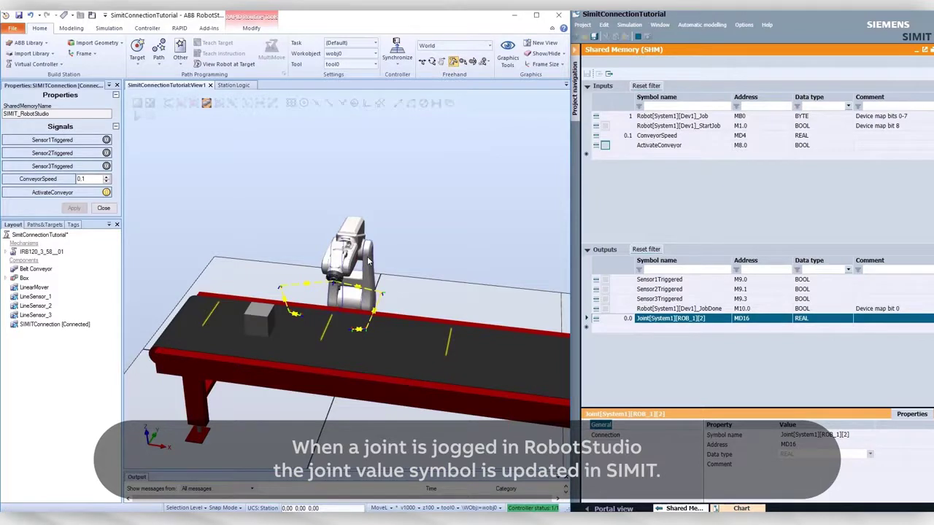
left_click_drag(368, 261, 489, 279)
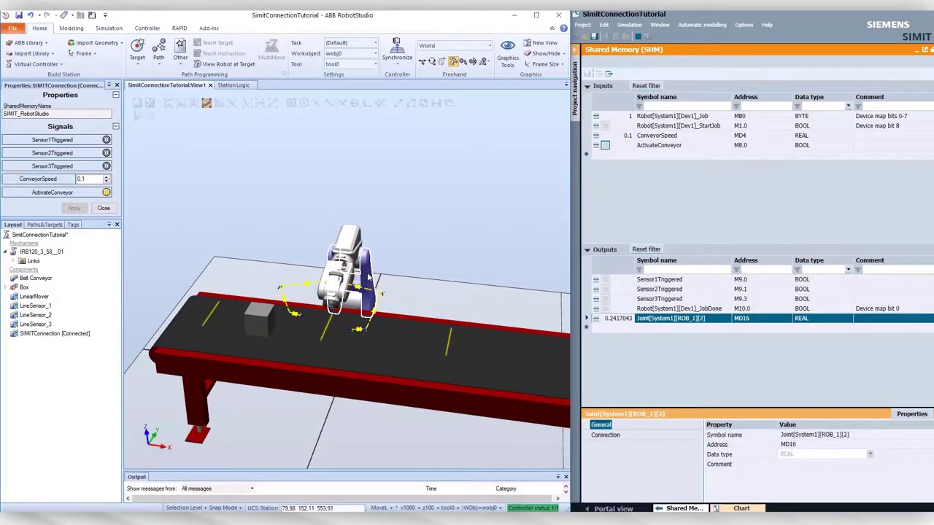
mouse_move(373, 282)
left_mouse_down()
mouse_move(370, 262)
mouse_move(369, 272)
left_mouse_up()
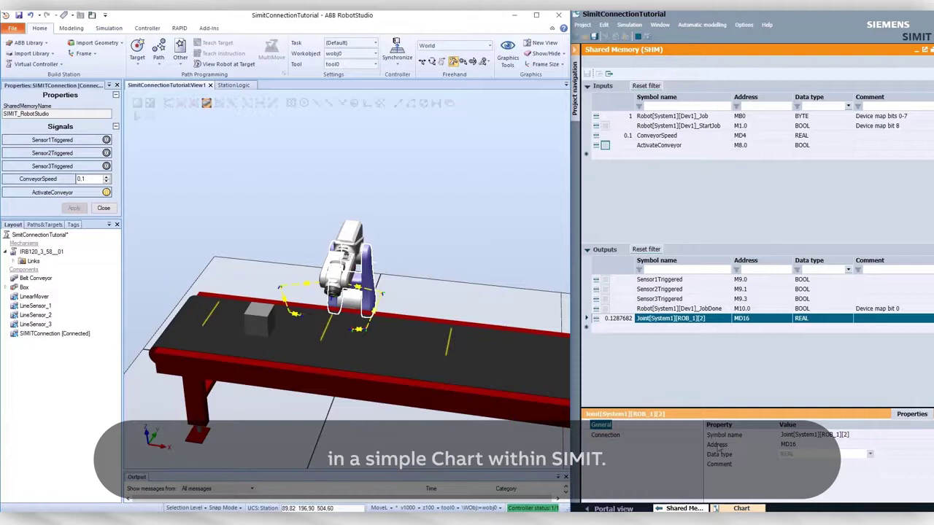
Show SIMIT's chart, with conveyor speed 0.10 and joint value 0.13
left_click(741, 508)
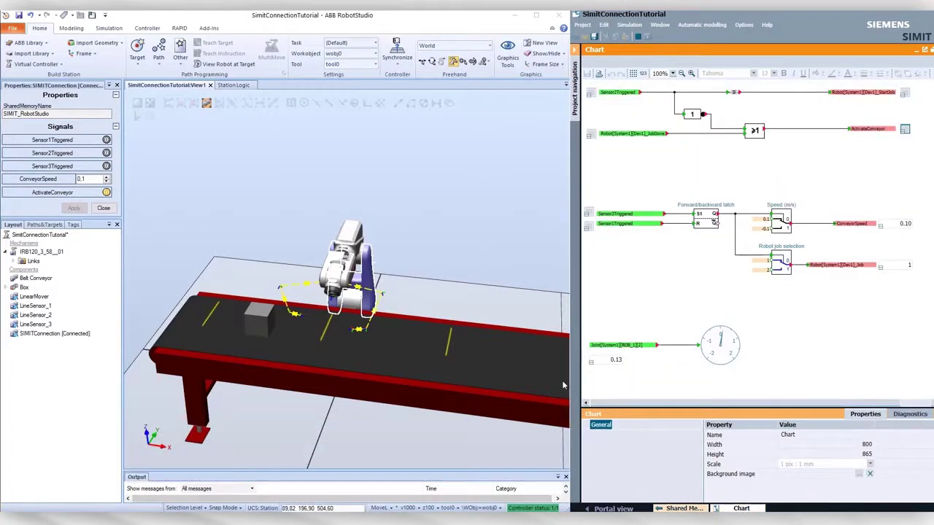
Return from the station logic diagram to View1 and start the simulation with F5
left_click(229, 85)
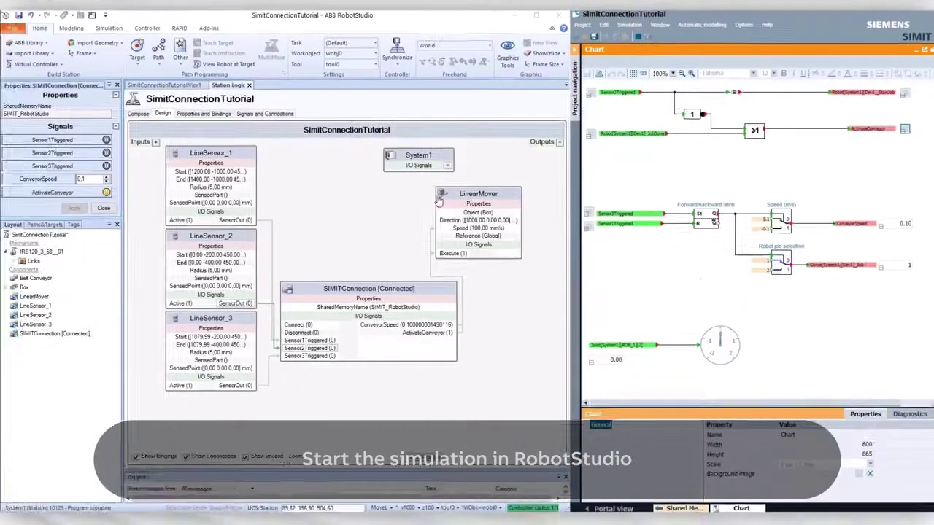
left_click(167, 86)
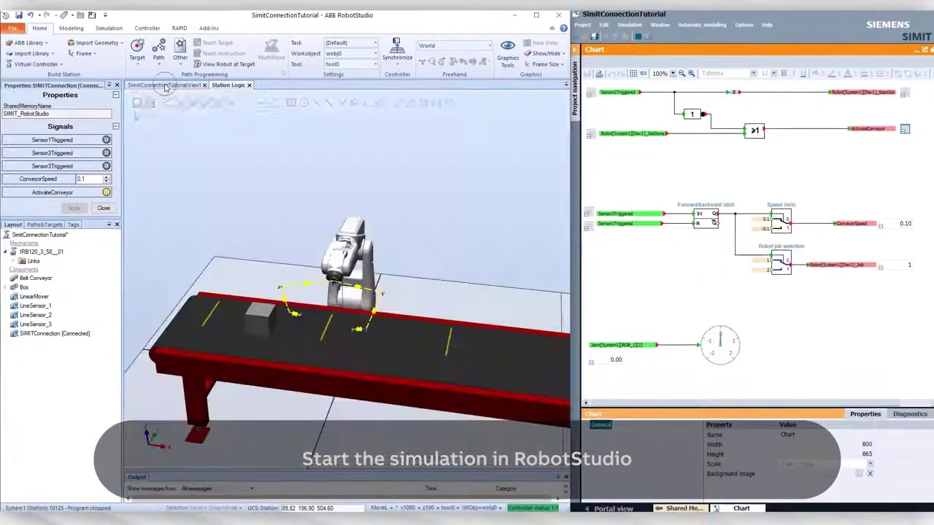
key("F5")
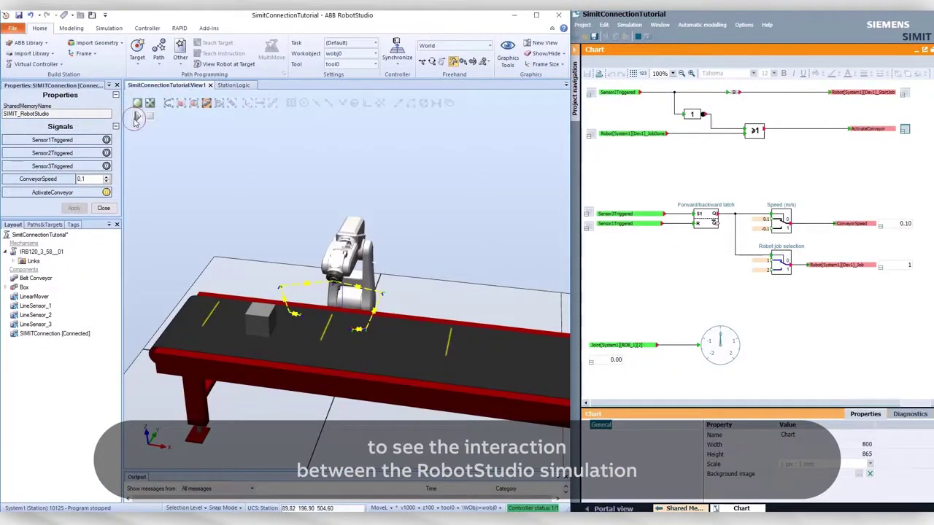